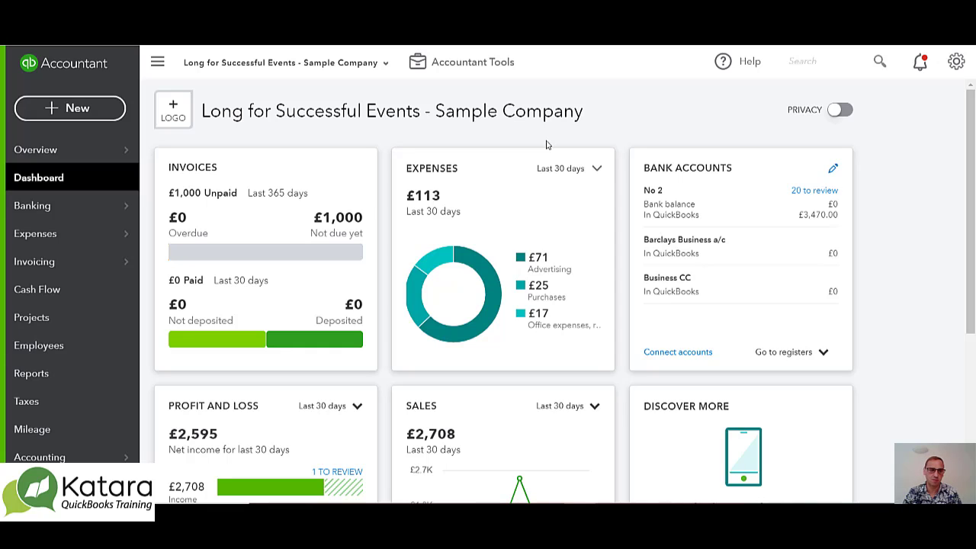
Open the bank transactions awaiting review and sort them by received amount, largest first.
mouse_move(60, 208)
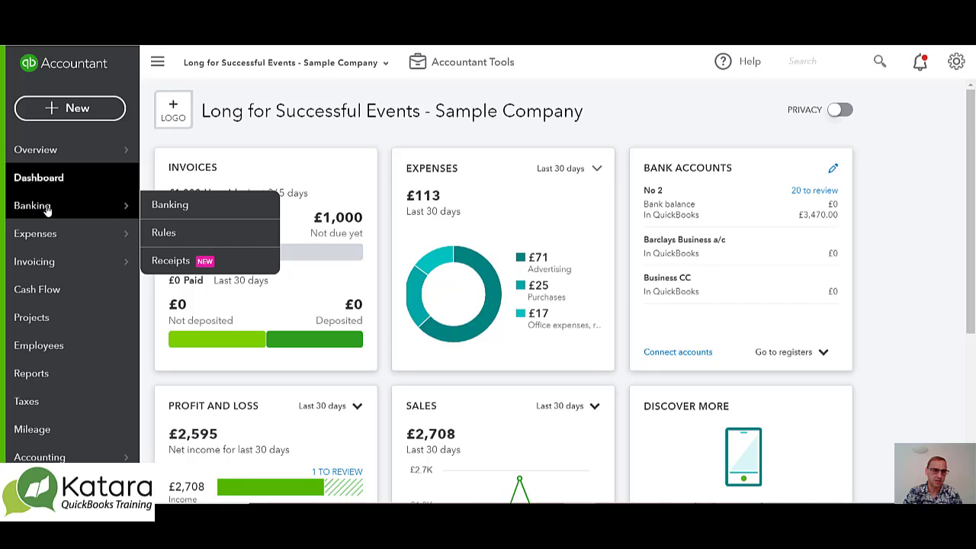
click(47, 210)
mouse_move(48, 212)
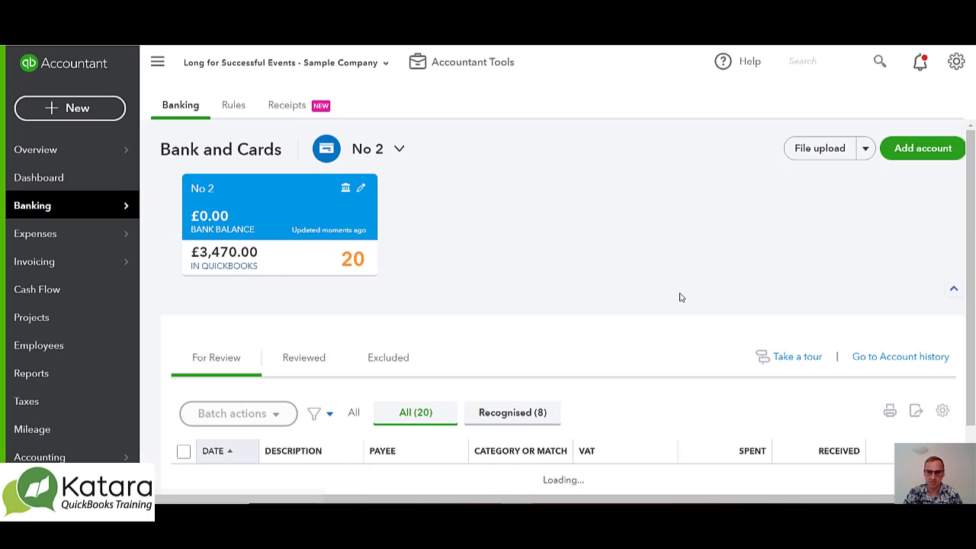
scroll(681, 298, down, 2)
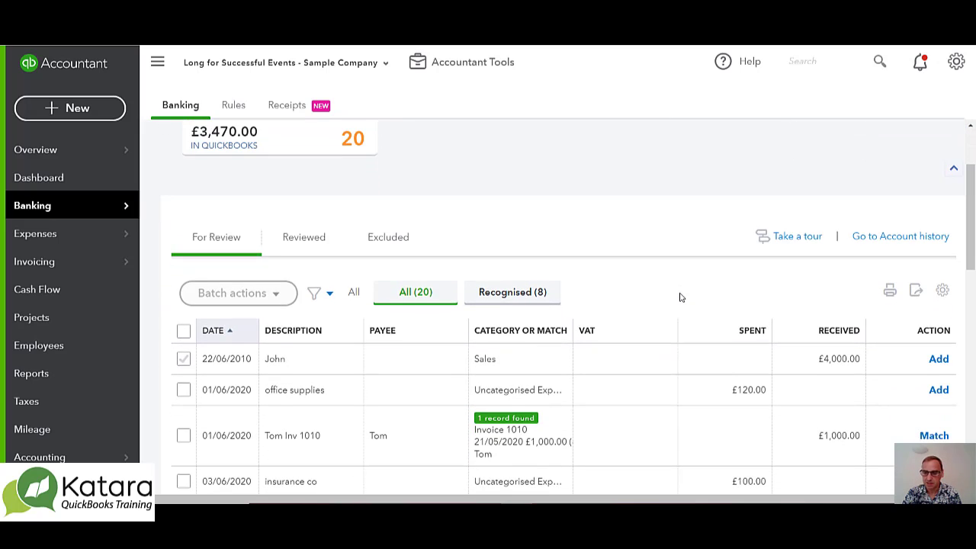
scroll(681, 297, down, 1)
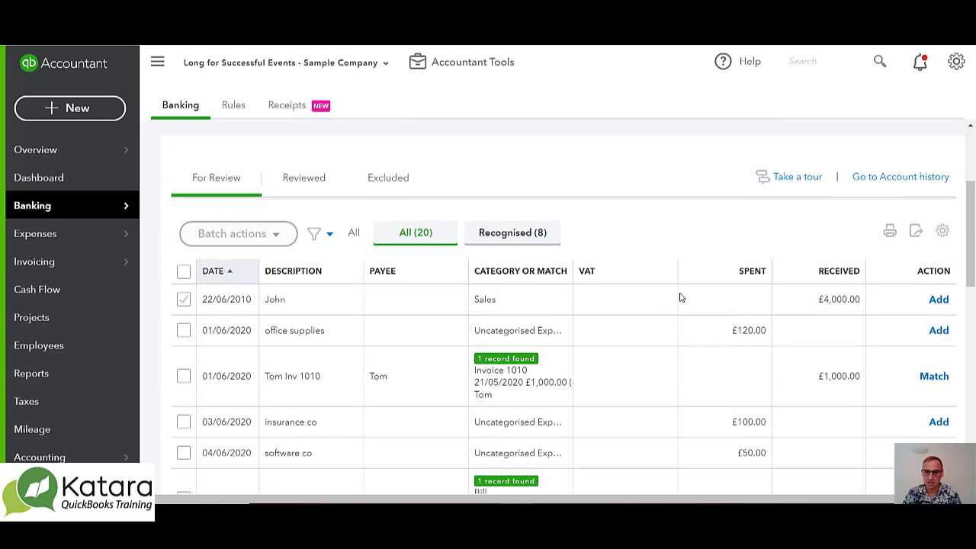
click(831, 271)
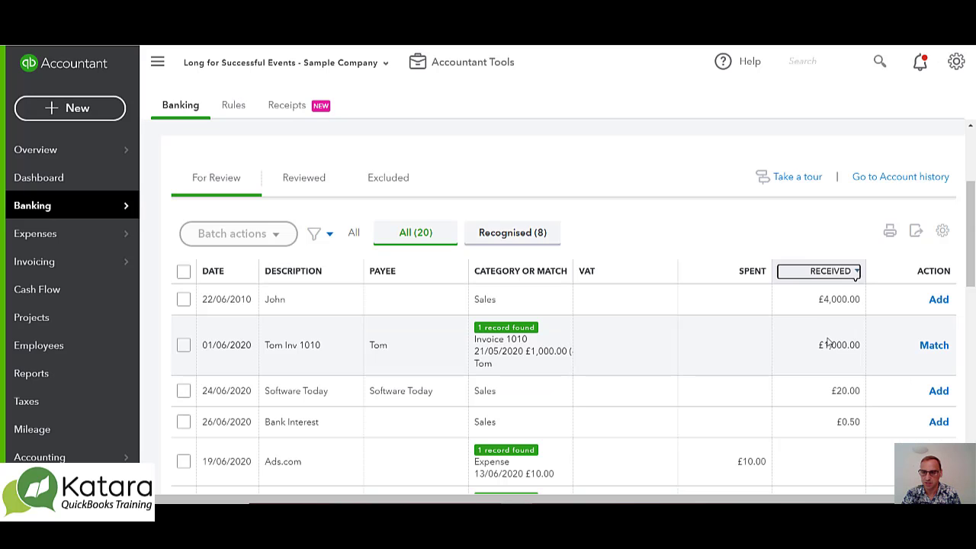
scroll(827, 328, down, 2)
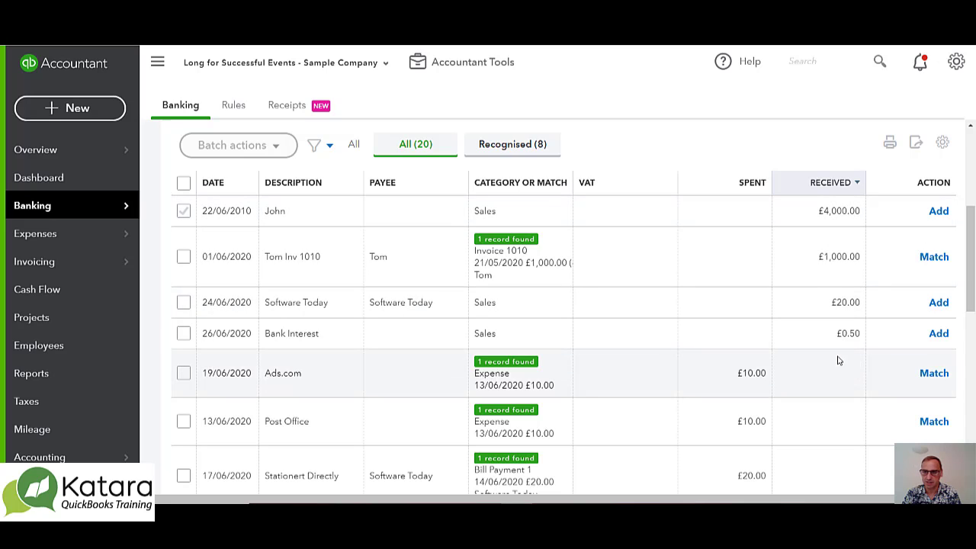
Expand the £4,000.00 receipt and create its payee as a new supplier, using the name in the bank description.
click(276, 211)
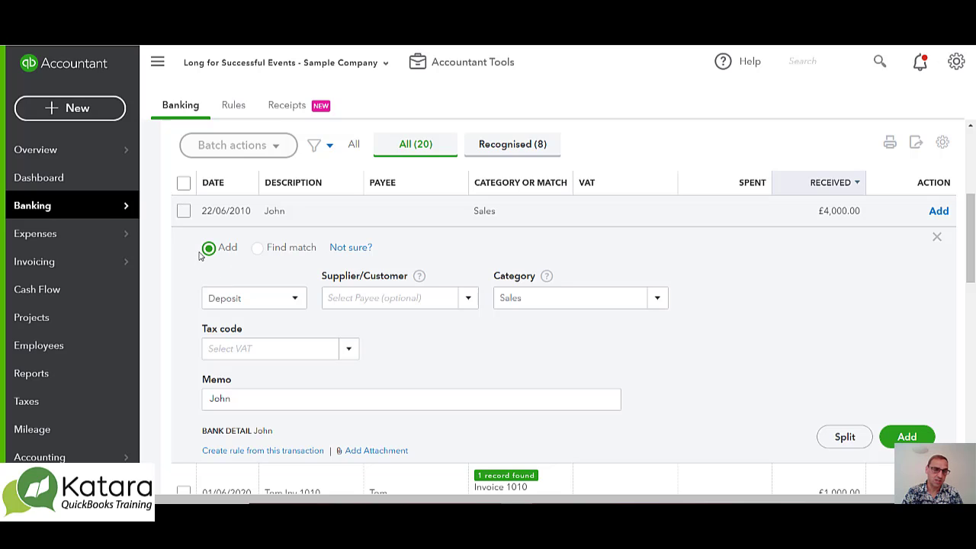
click(296, 304)
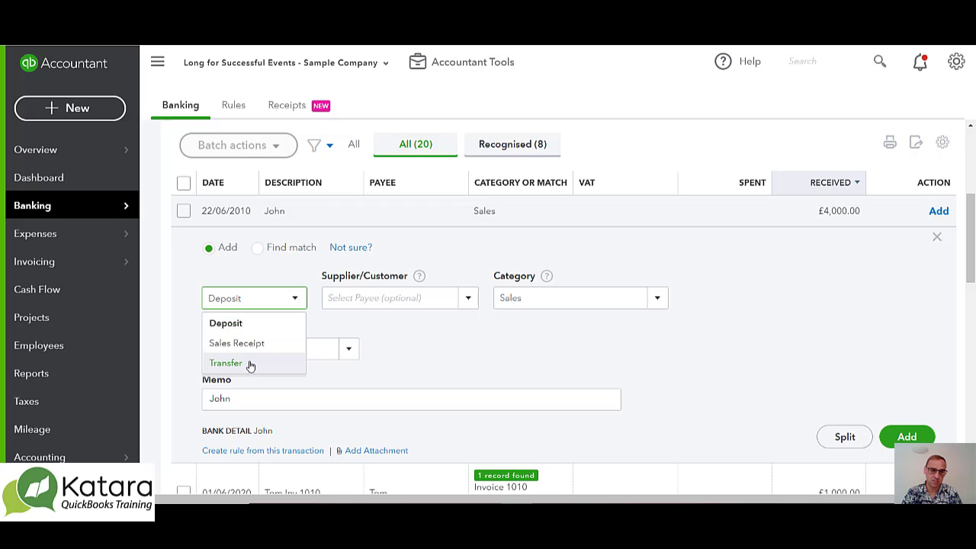
click(376, 333)
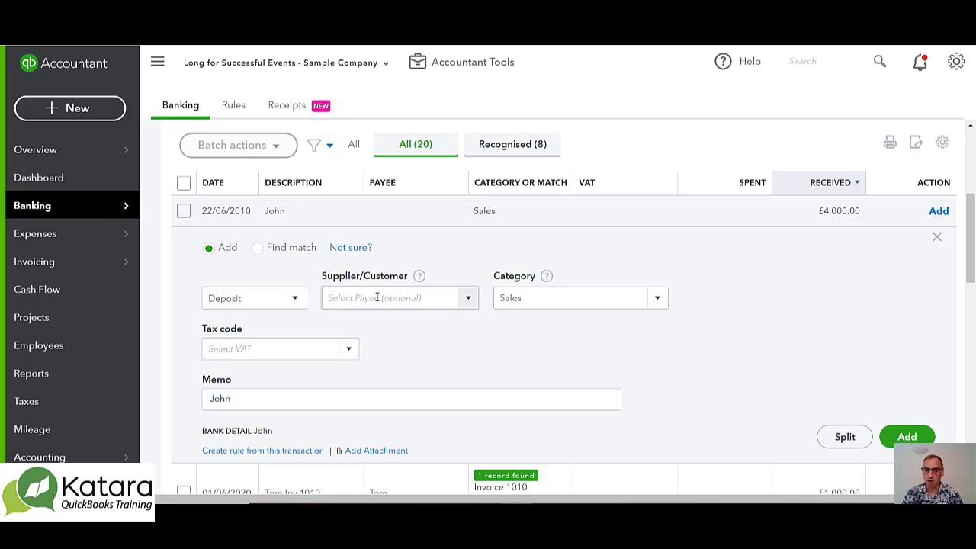
click(377, 297)
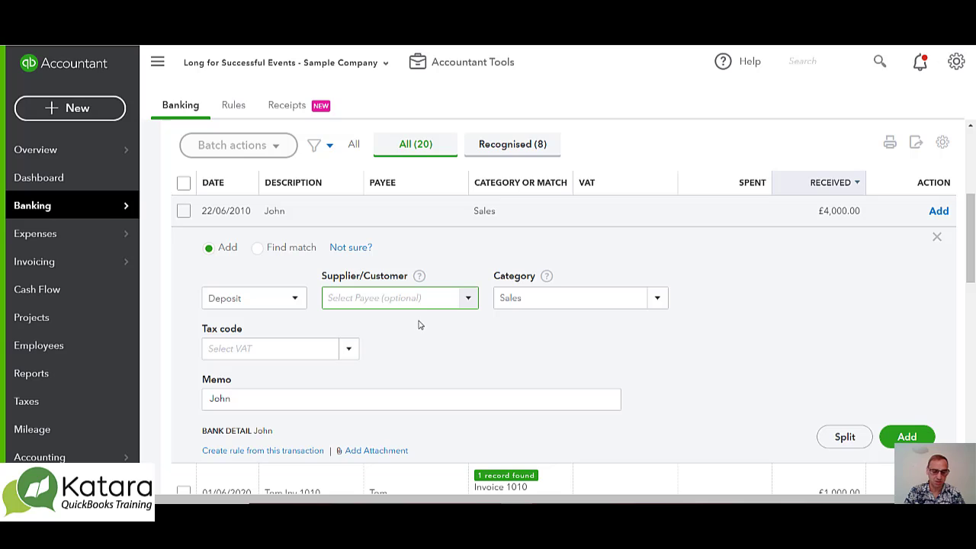
text(Jo)
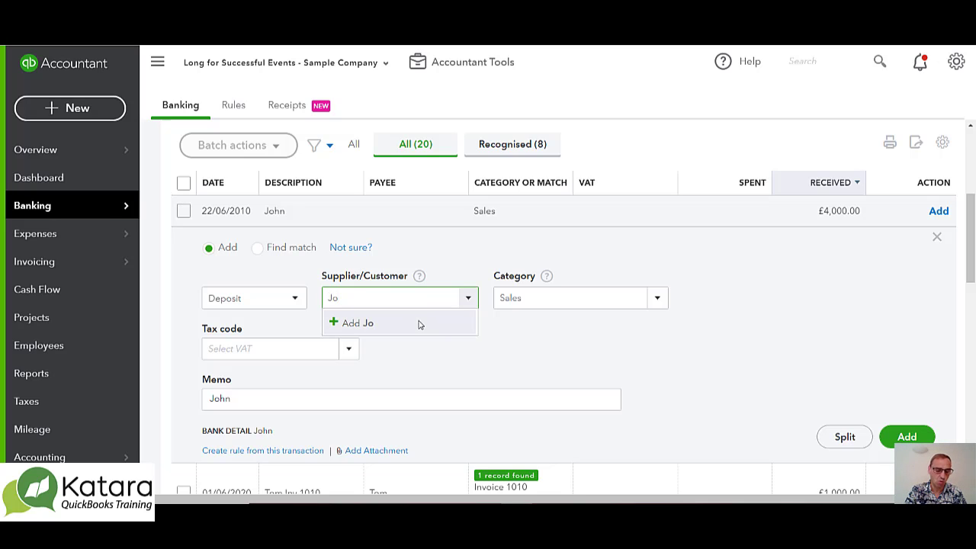
text(nn)
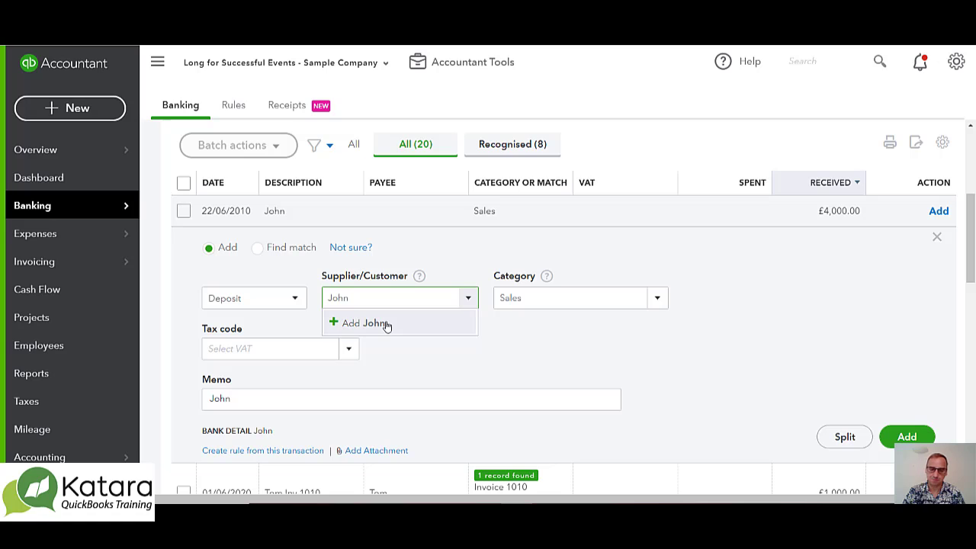
click(387, 326)
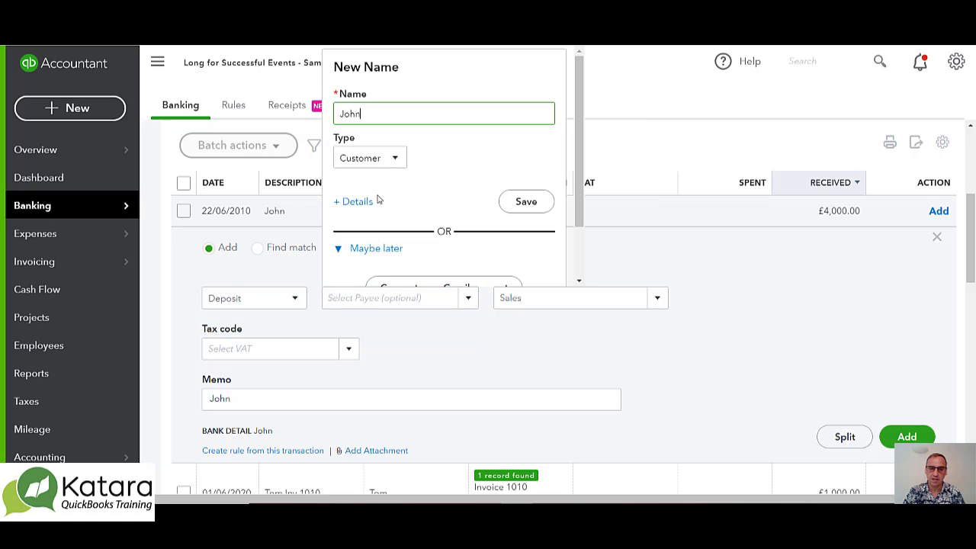
click(398, 157)
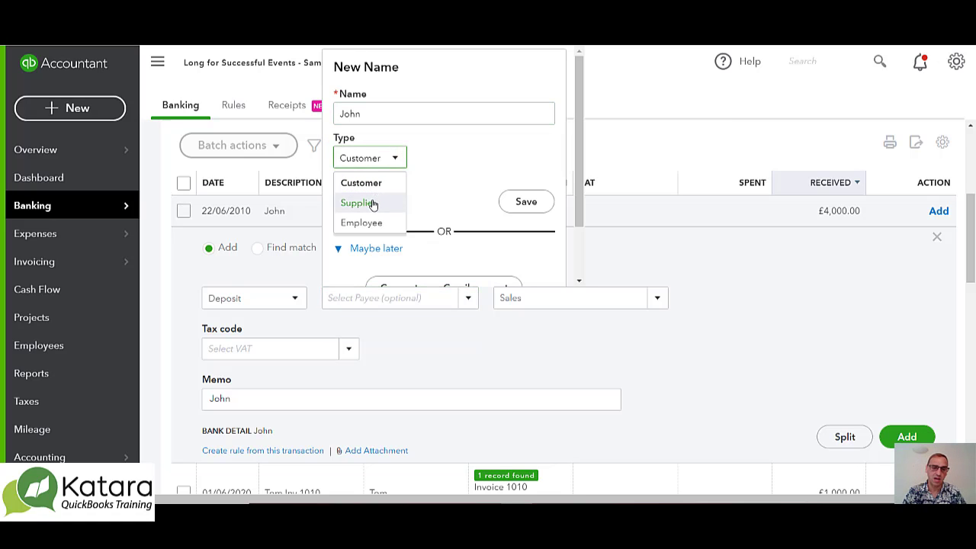
click(368, 202)
click(527, 205)
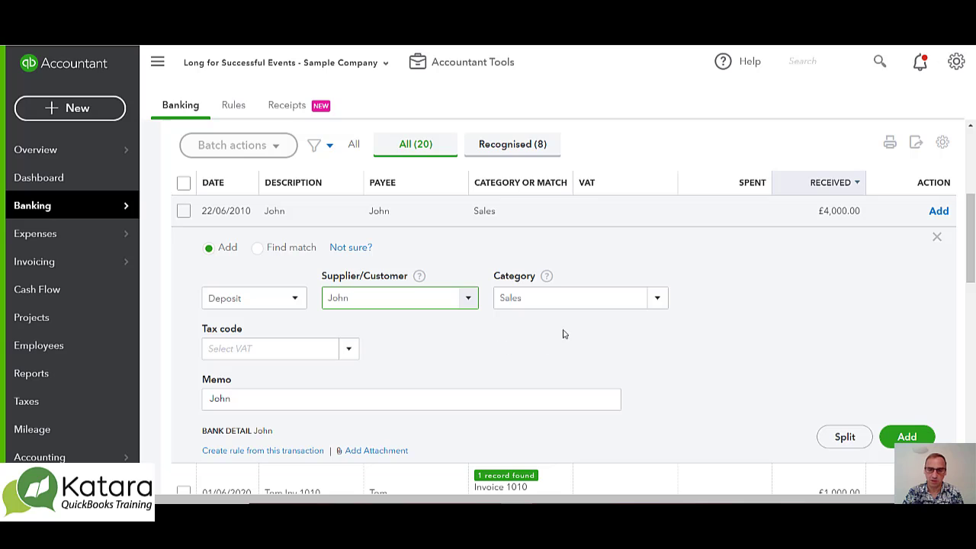
Set the £4,000.00 receipt's category to Director's current account.
mouse_move(547, 280)
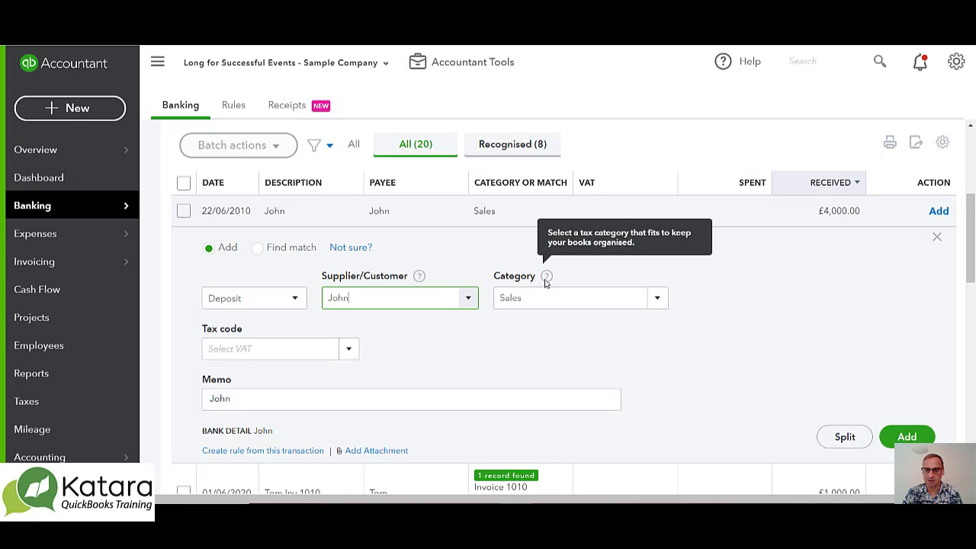
click(546, 298)
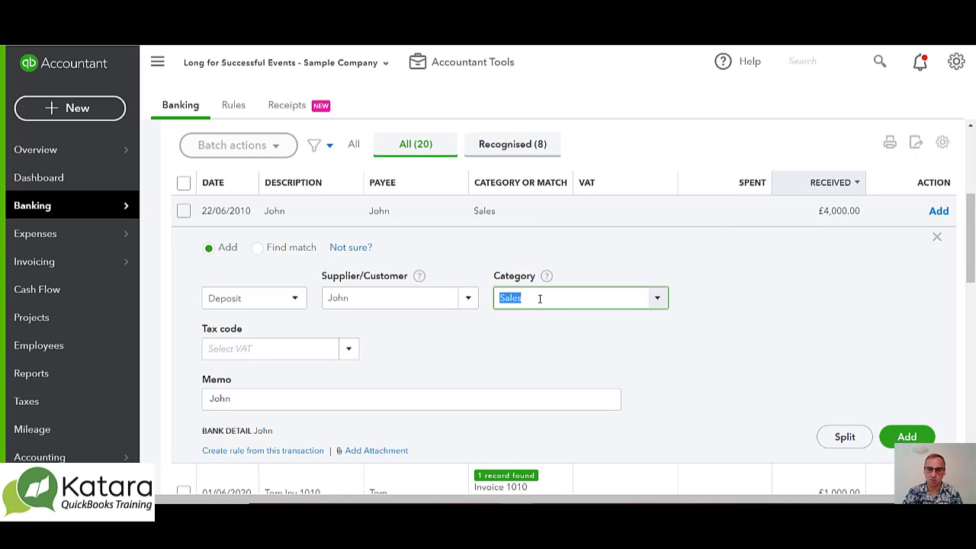
text(Director's current account)
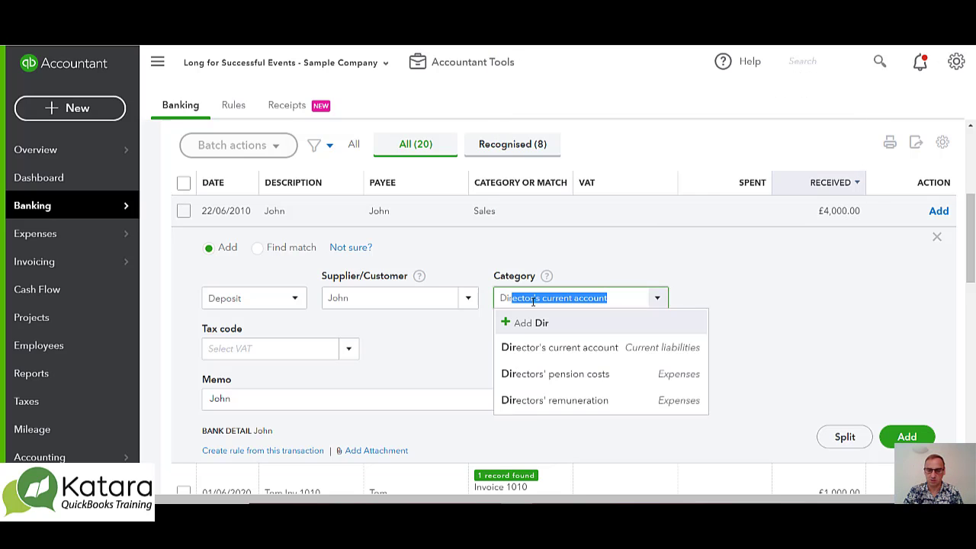
click(571, 349)
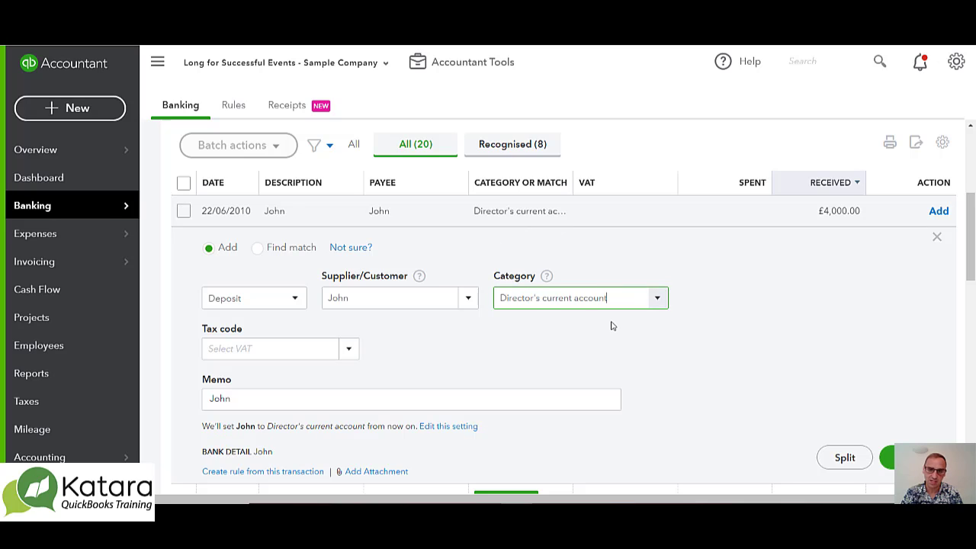
Apply the No VAT (Sales) tax code as the category's default and add the £4,000.00 deposit to the books.
click(307, 347)
text(no)
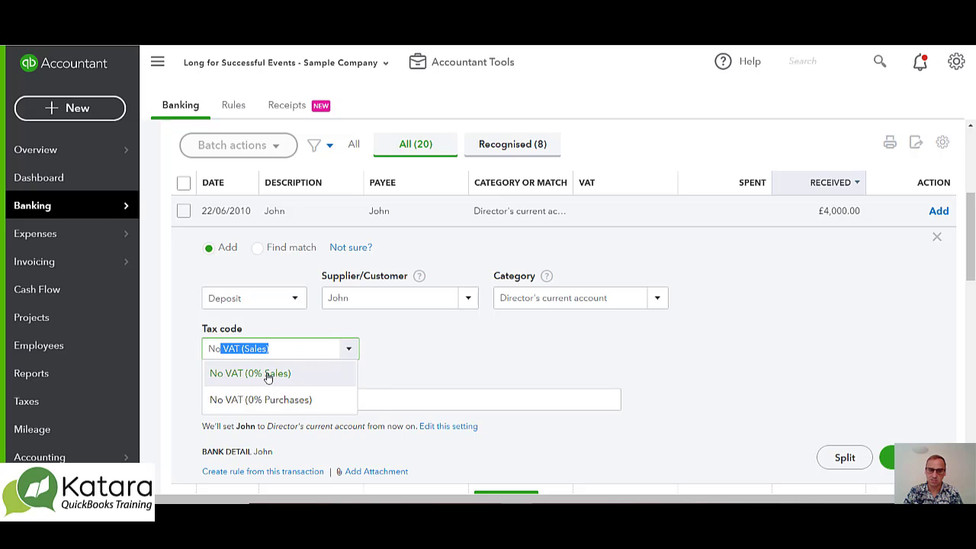
click(268, 374)
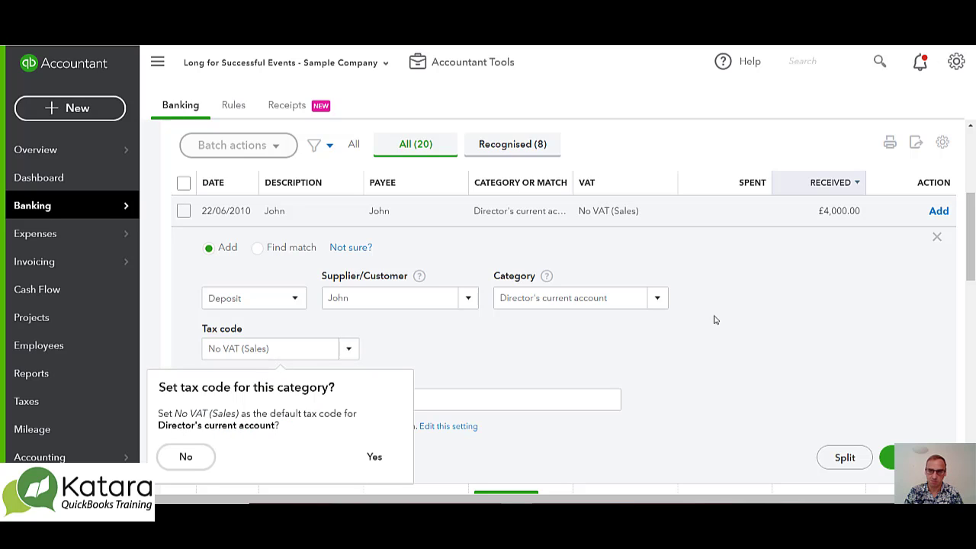
click(374, 458)
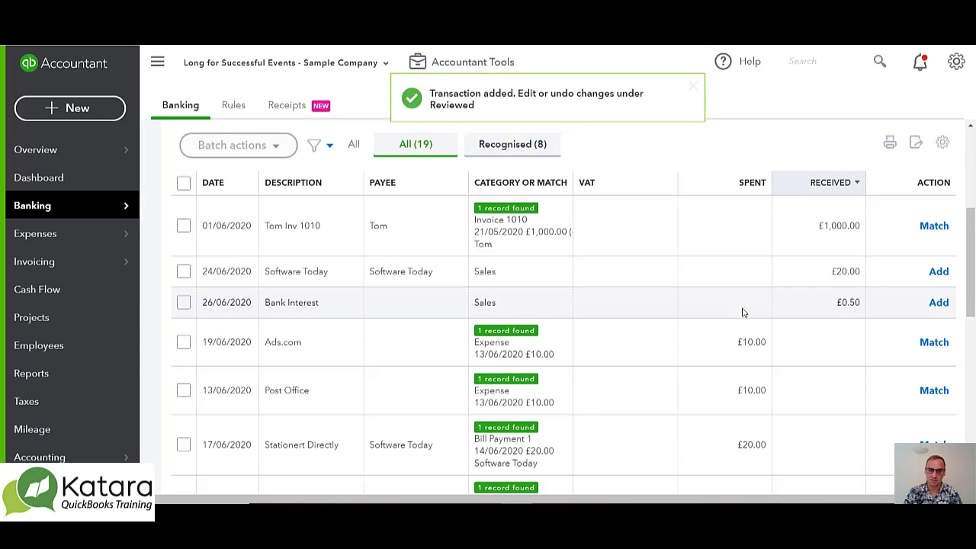
Expand the £0.50 Bank Interest receipt and create Barclays as a new supplier for its payee.
click(288, 302)
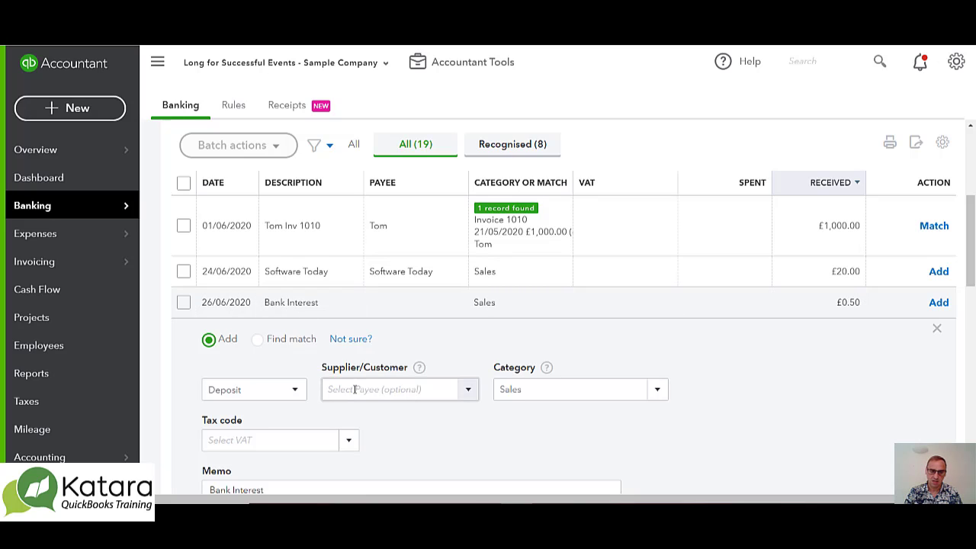
click(354, 389)
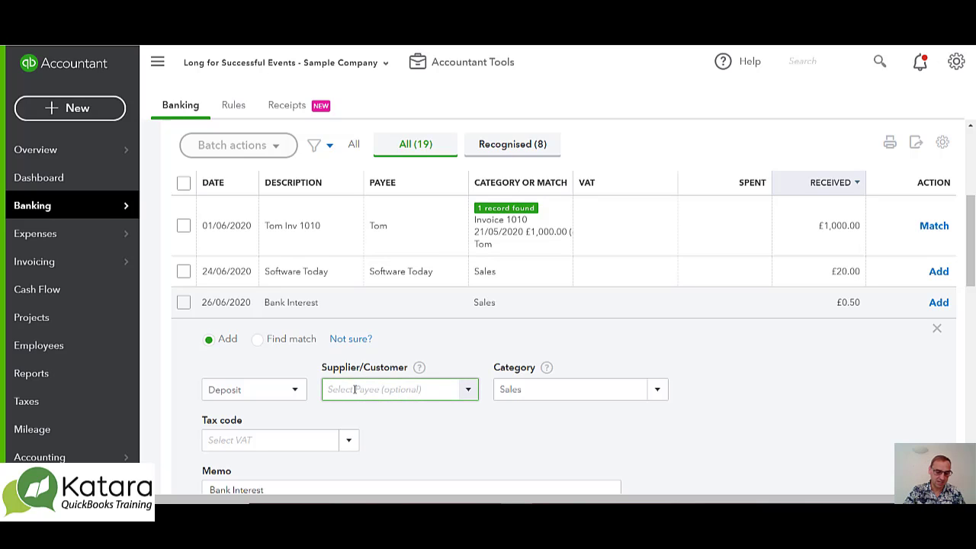
text(Bar)
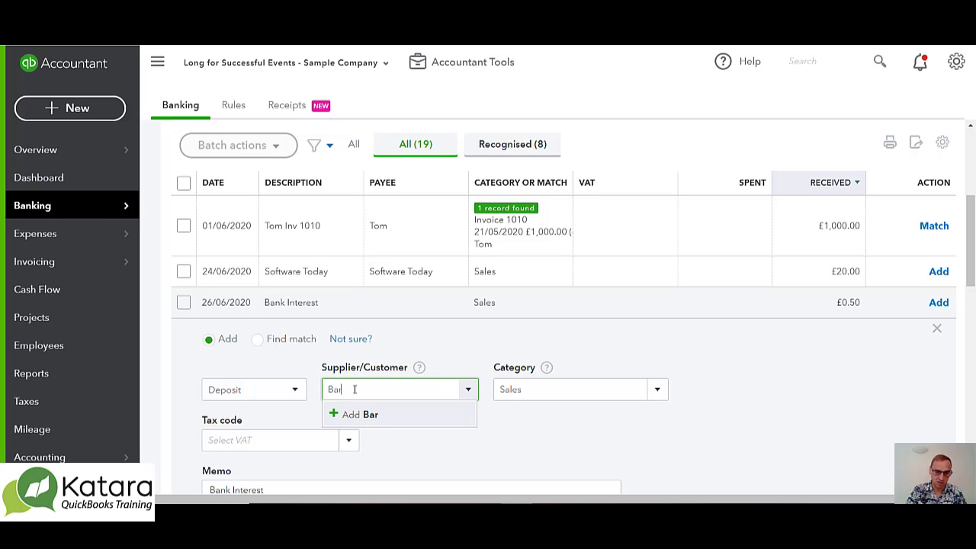
text(clats)
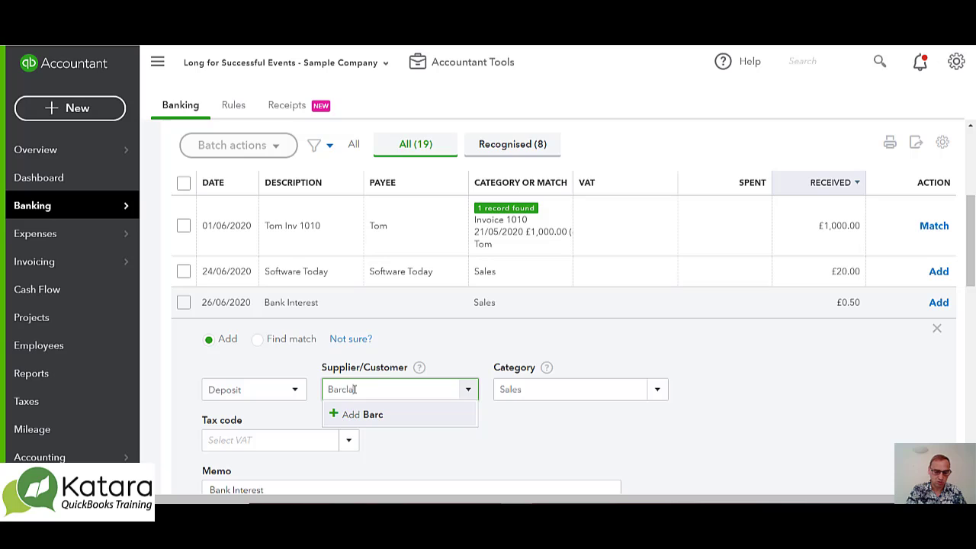
key(BackSpace)
key(BackSpace)
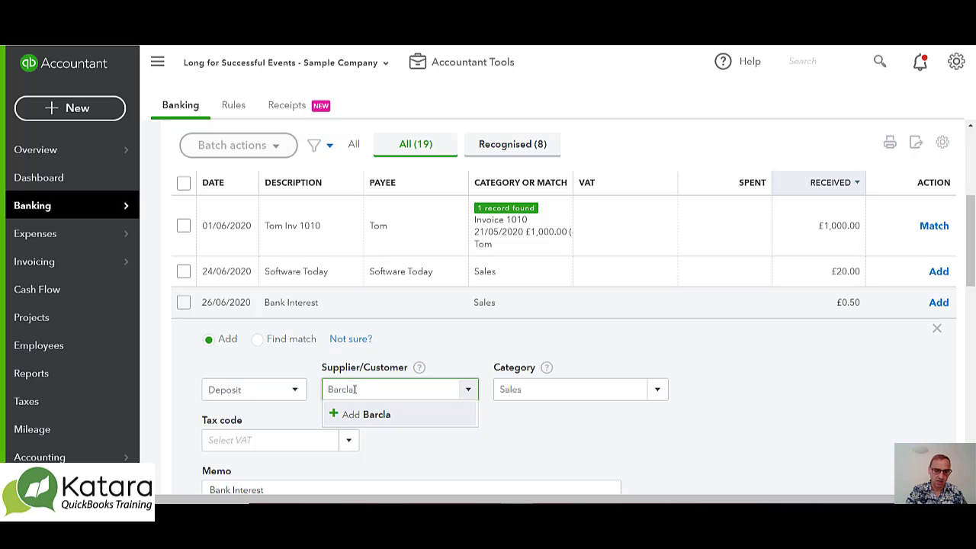
text(ys)
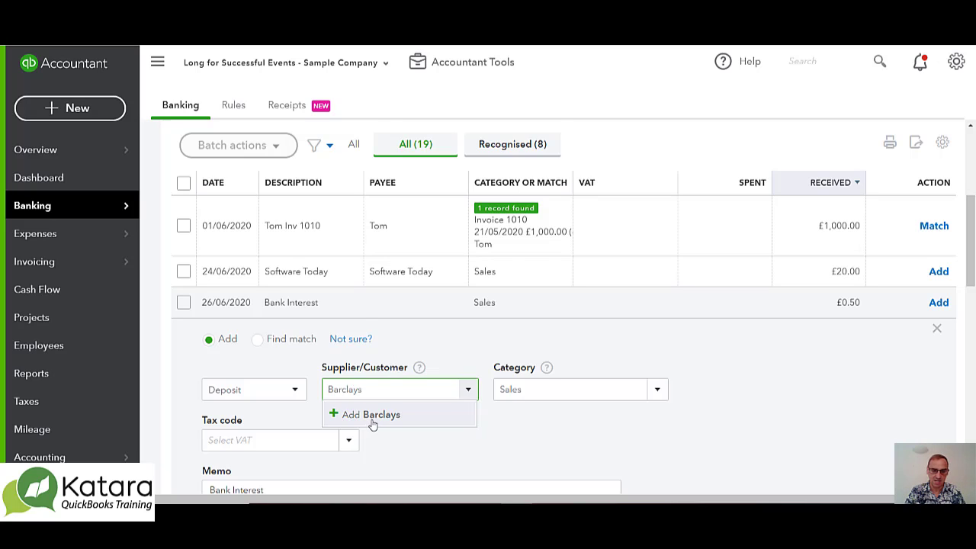
click(372, 418)
click(396, 223)
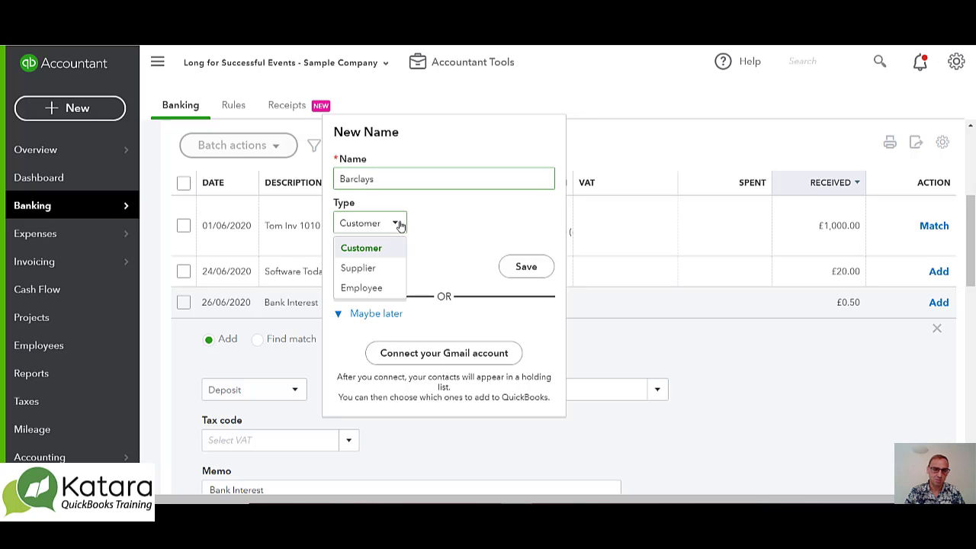
click(371, 269)
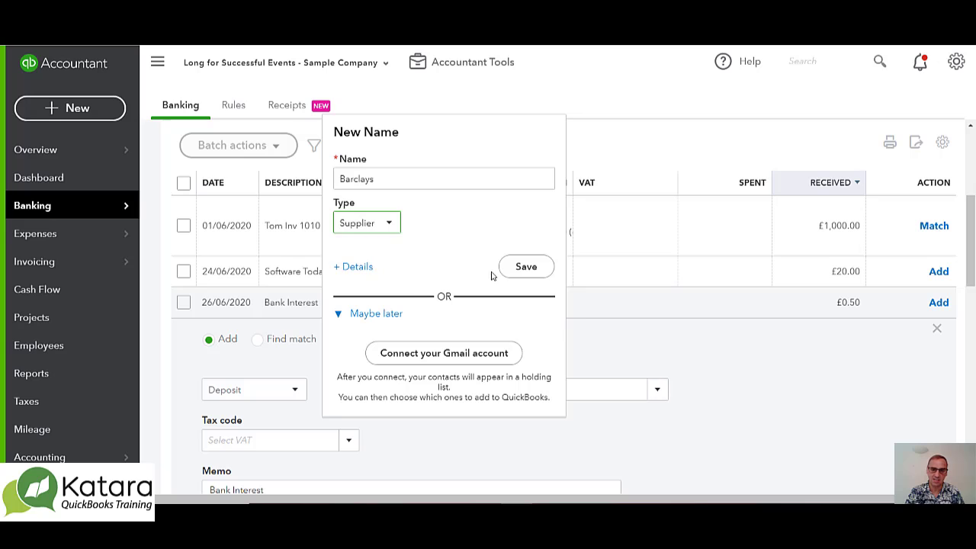
click(533, 271)
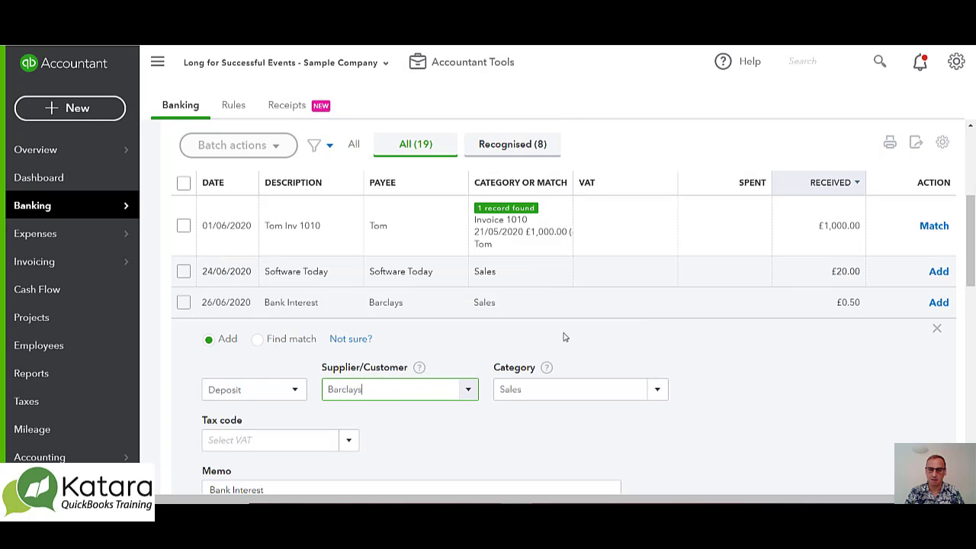
Categorise the Bank Interest receipt as Bank interest - received and add the transaction.
click(571, 398)
text(bank)
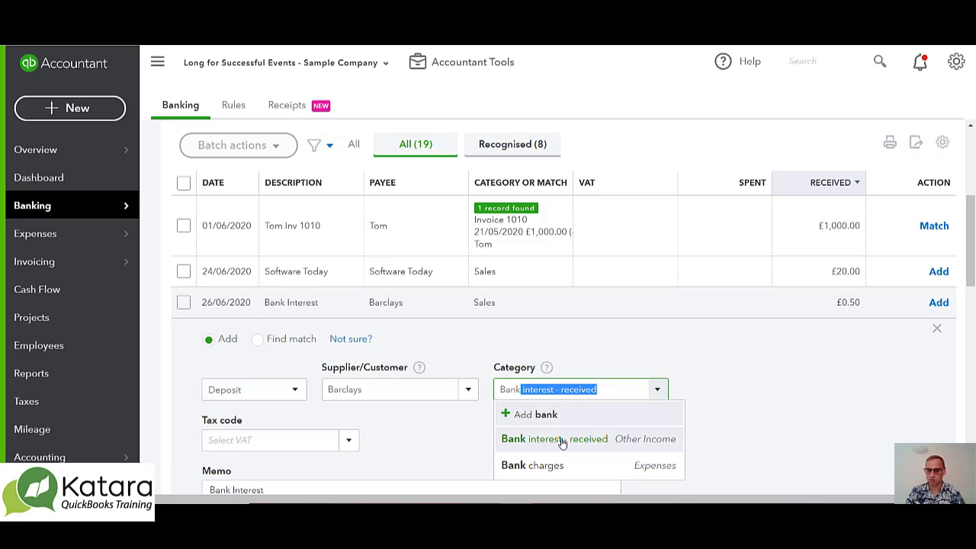
click(562, 440)
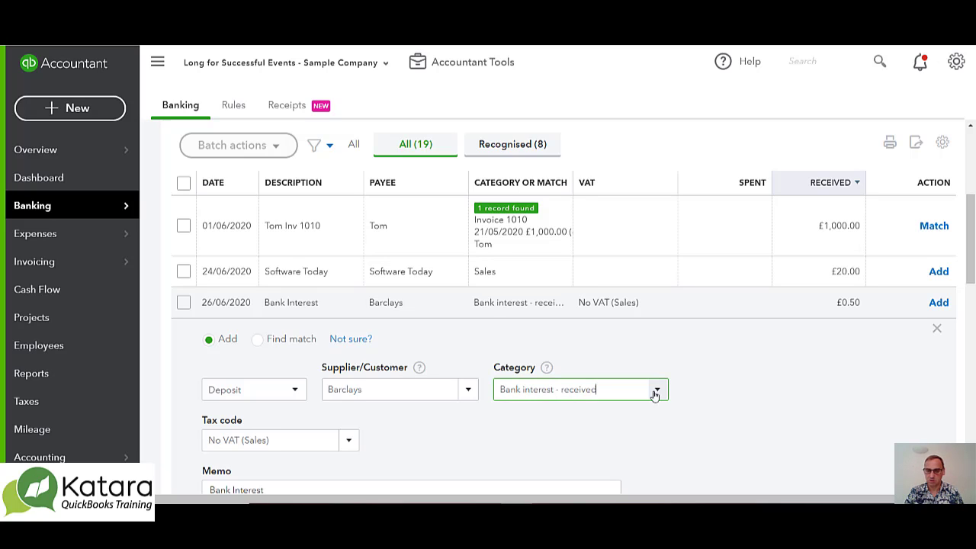
scroll(596, 420, down, 2)
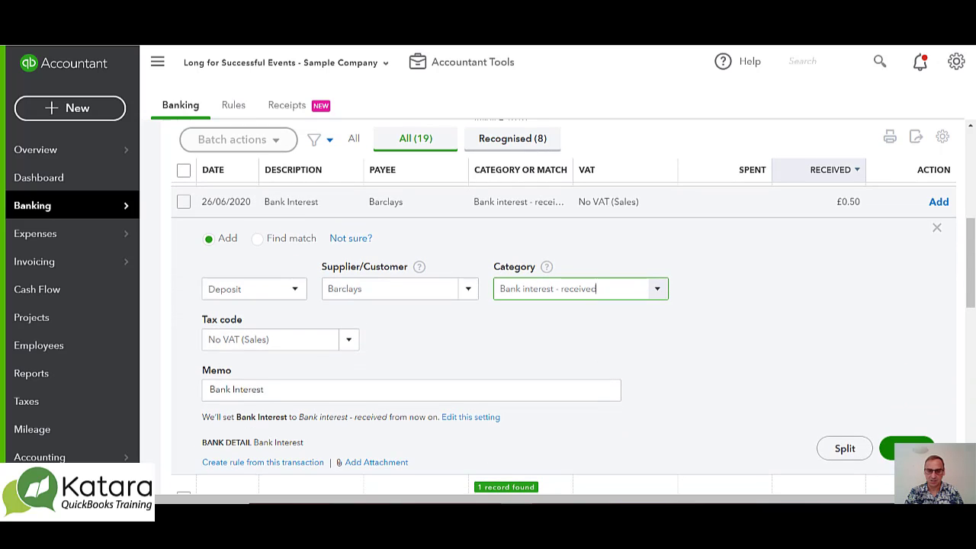
click(903, 448)
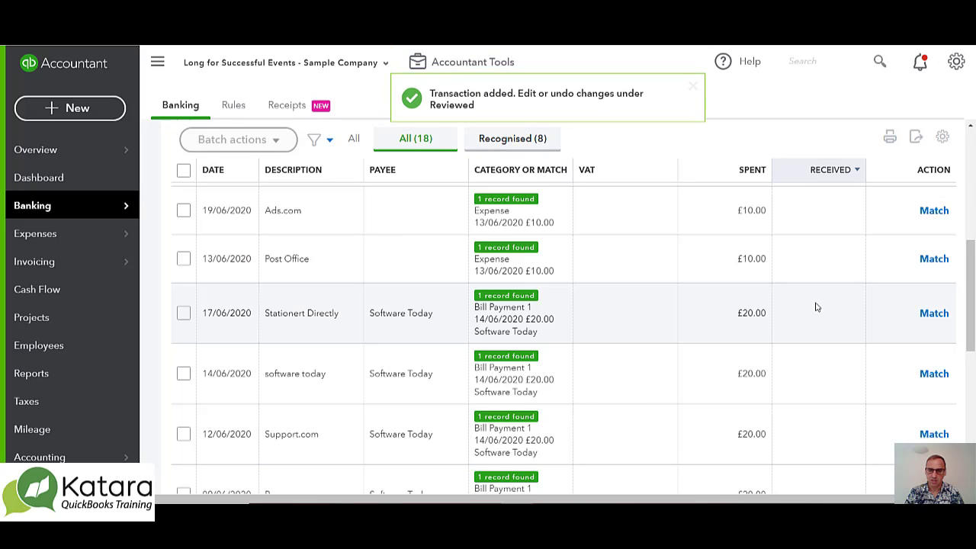
Expand the £20.00 Software Today receipt and set its category to Software Costs.
scroll(815, 307, up, 5)
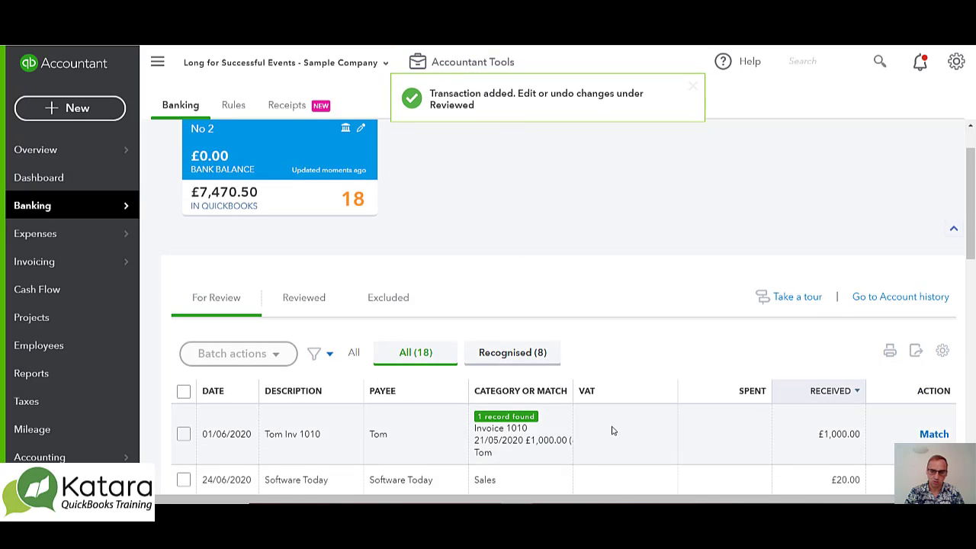
scroll(611, 430, down, 3)
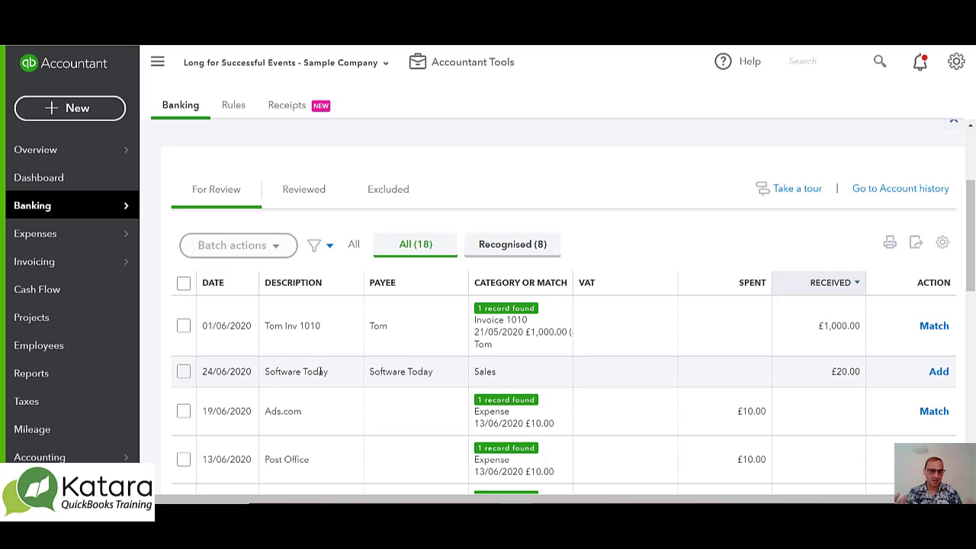
click(320, 371)
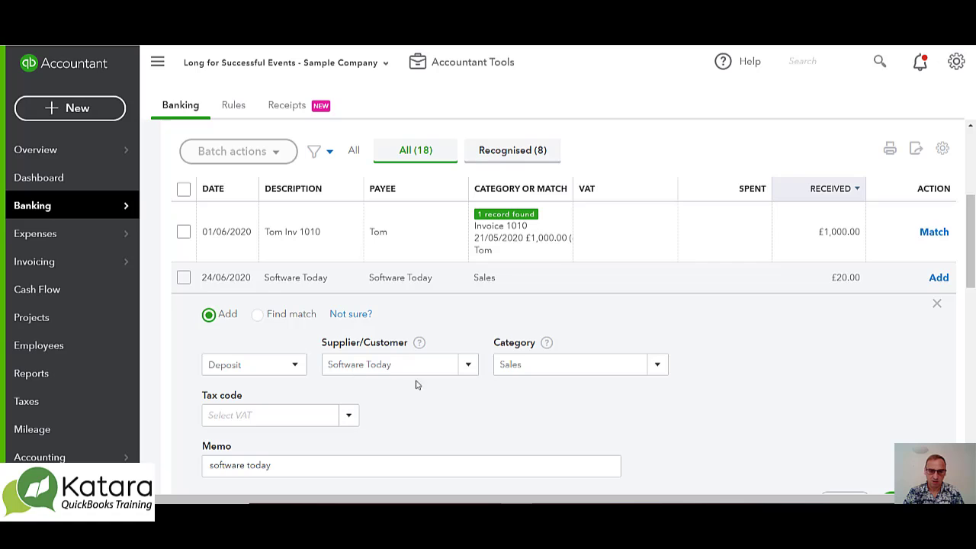
click(534, 364)
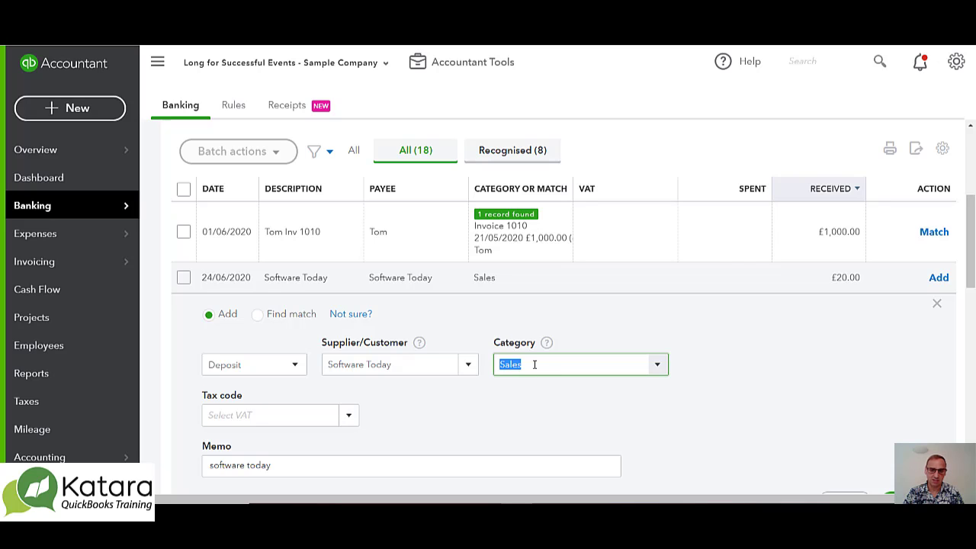
text(Software Costs)
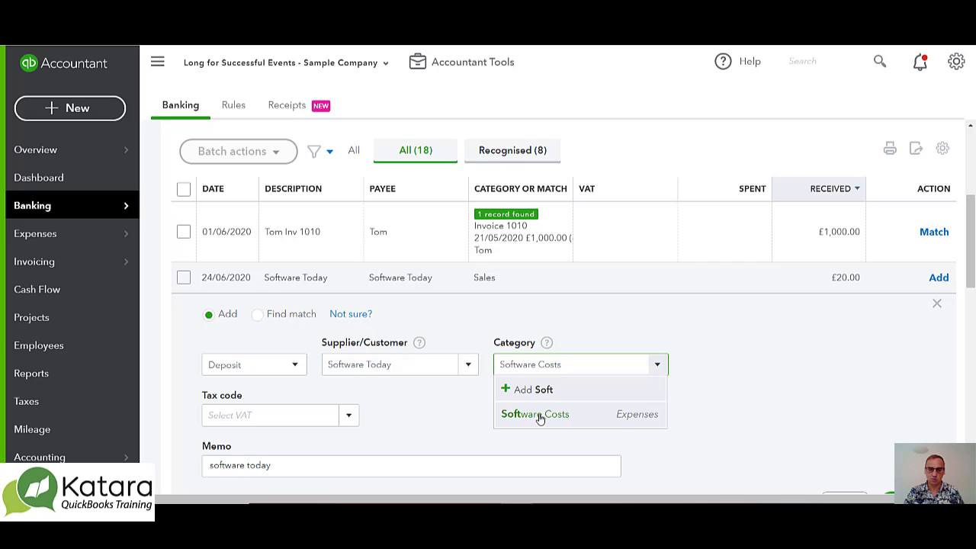
click(537, 415)
Assign the 20.0% S (Purchases) tax code to the Software Today receipt and decline making it the category's default.
click(313, 418)
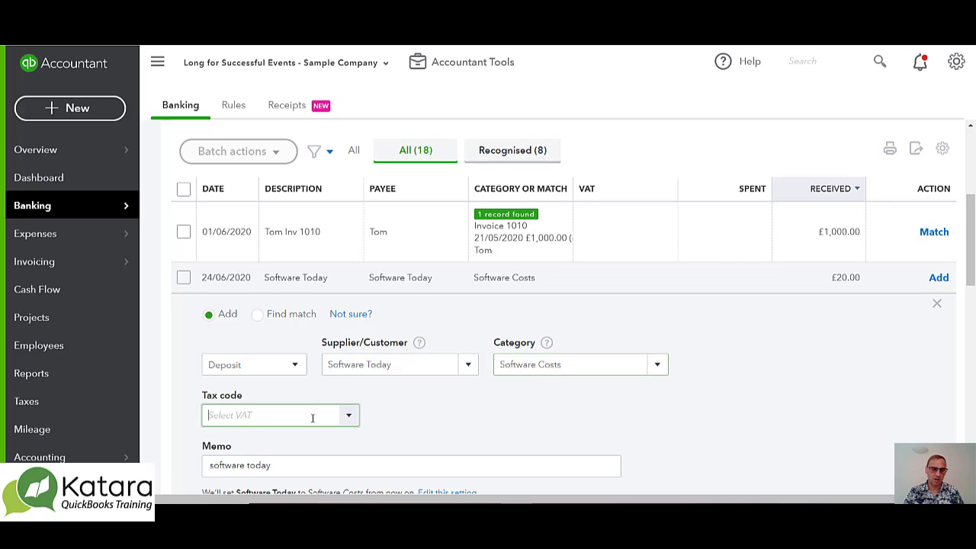
text(20.0% S (Sales)
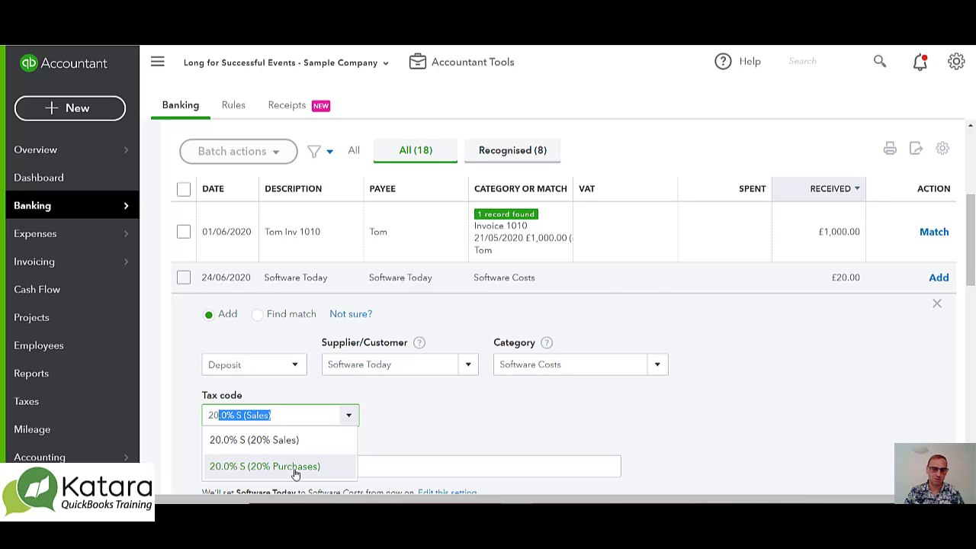
click(296, 473)
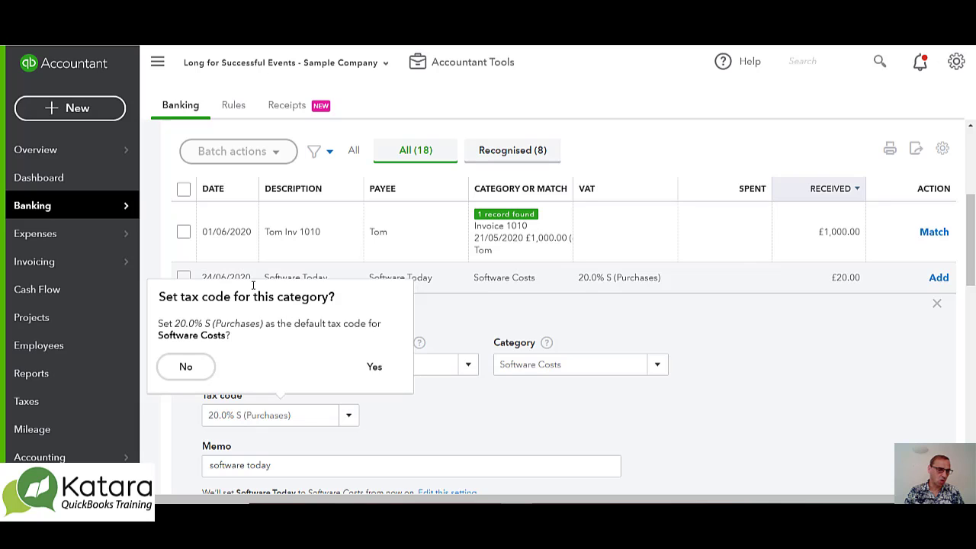
click(187, 368)
scroll(475, 422, down, 1)
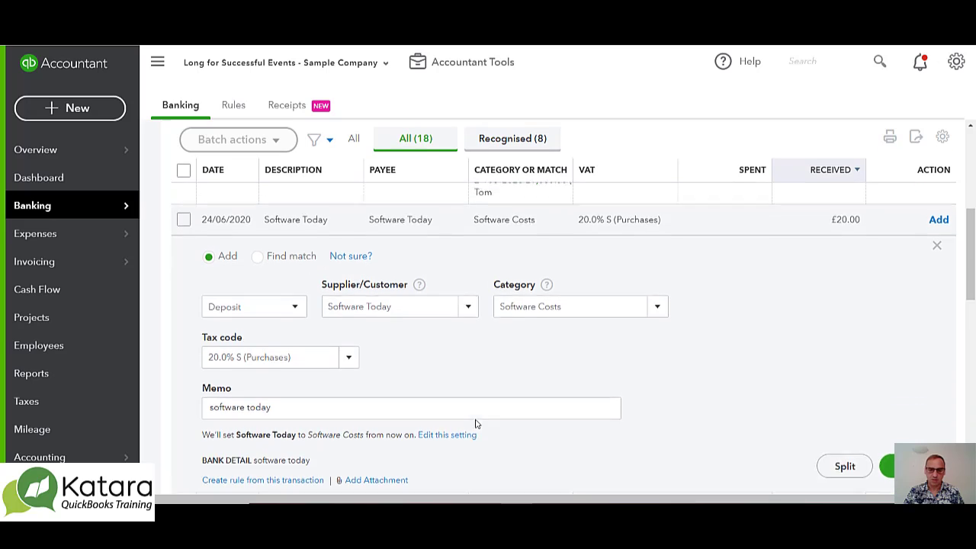